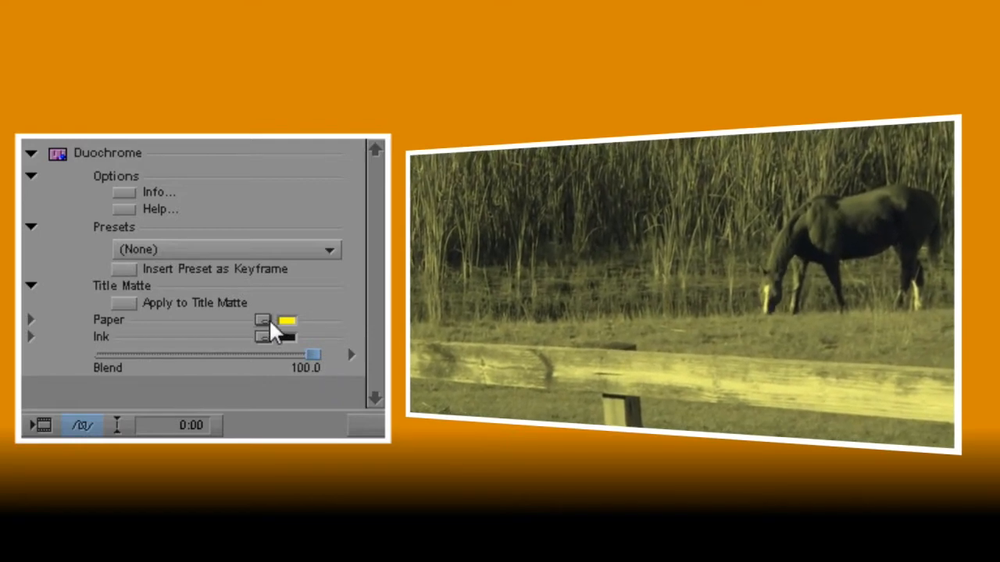
- Set the Ink colour to teal, fade Blend to 0, then restore it to 100
{"action": "left_click", "coordinate": [267, 320]}
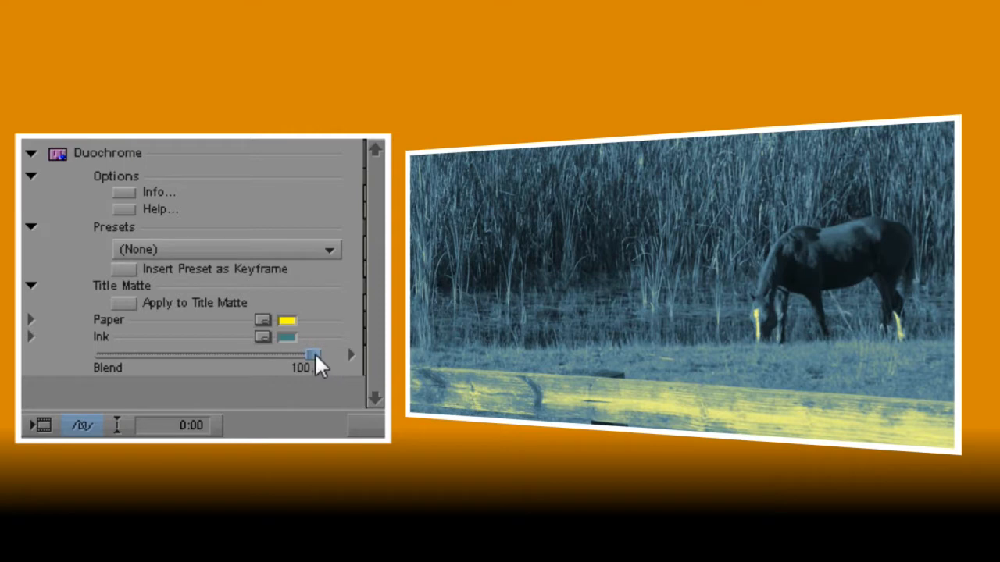
{"action": "left_click_drag", "start_coordinate": [314, 352], "coordinate": [42, 328]}
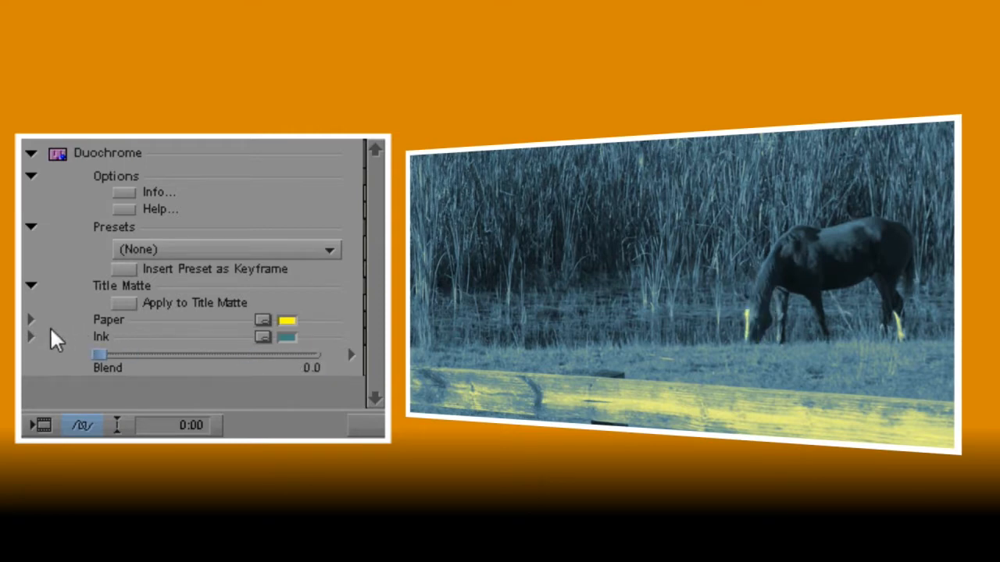
{"action": "left_click_drag", "start_coordinate": [50, 332], "coordinate": [167, 333]}
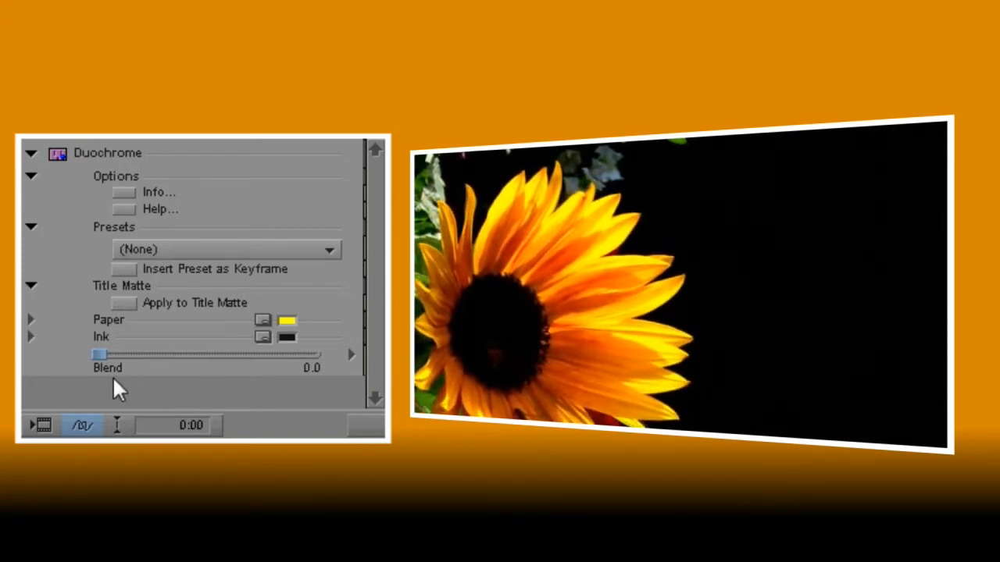
- Raise Blend from 0 to 100 so the sunflower shows only yellow and dark tones
{"action": "left_click_drag", "start_coordinate": [100, 359], "coordinate": [173, 360]}
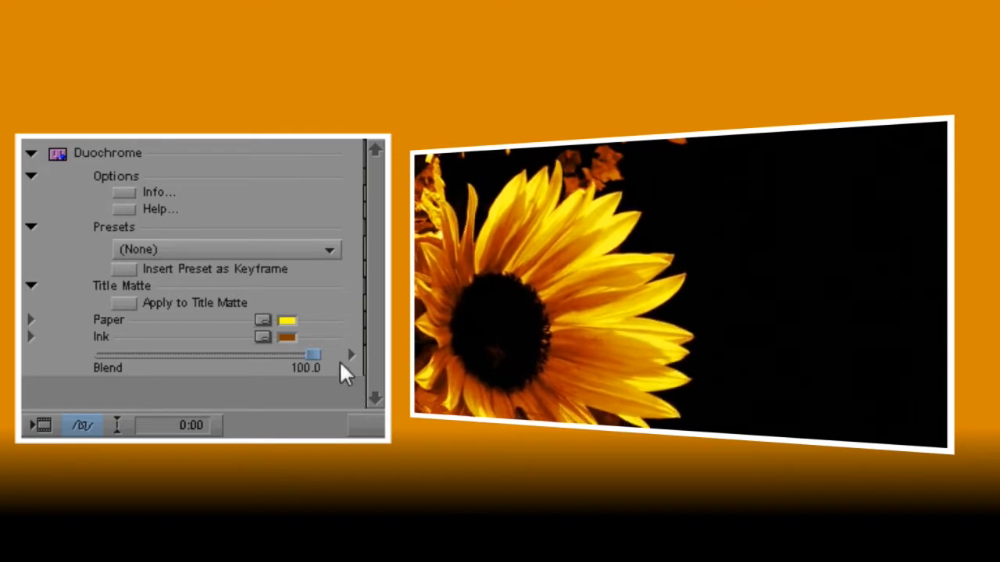
{"action": "left_click", "coordinate": [286, 321]}
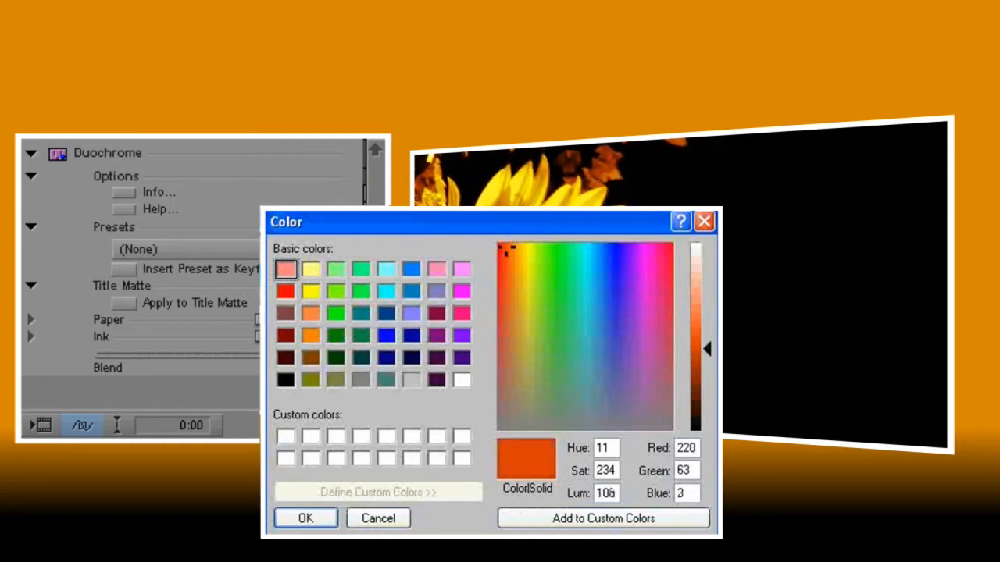
- Confirm orange as the Ink colour in the Color dialog
{"action": "key", "text": "Return"}
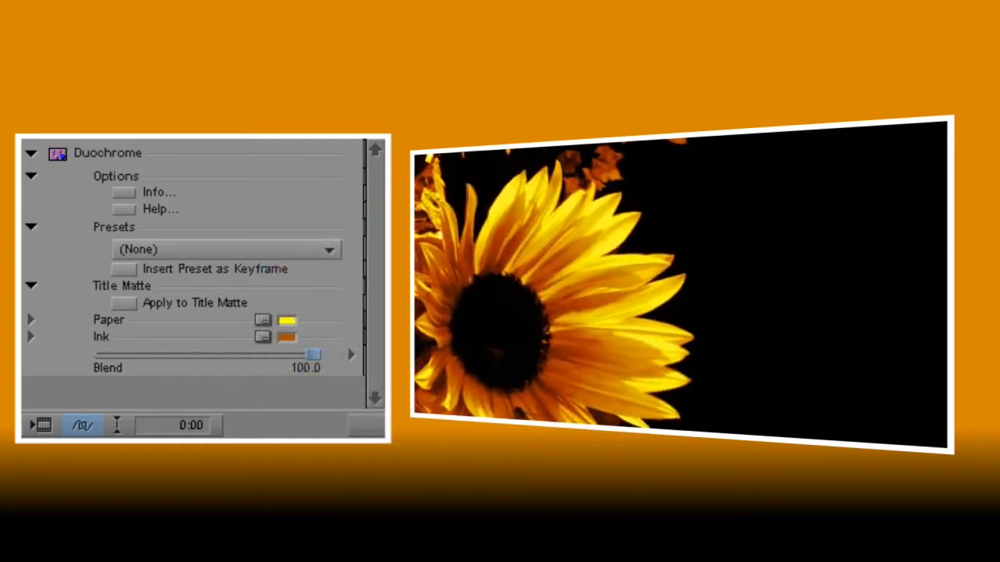